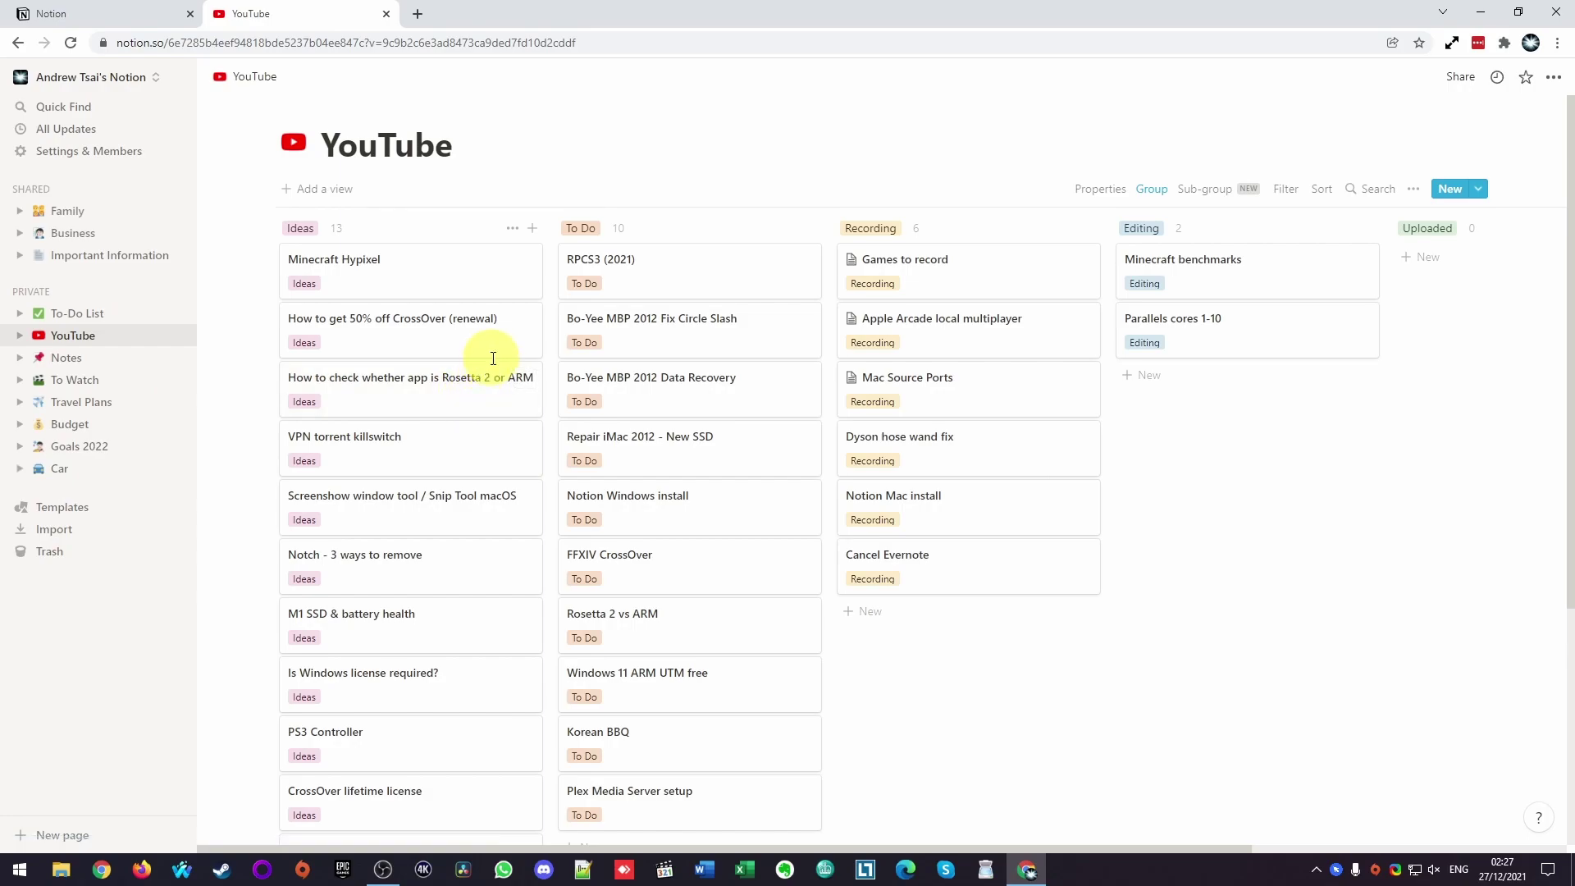
Select the board page's web address, then start editing the YouTube page title.
{"action": "left_click", "coordinate": [118, 45]}
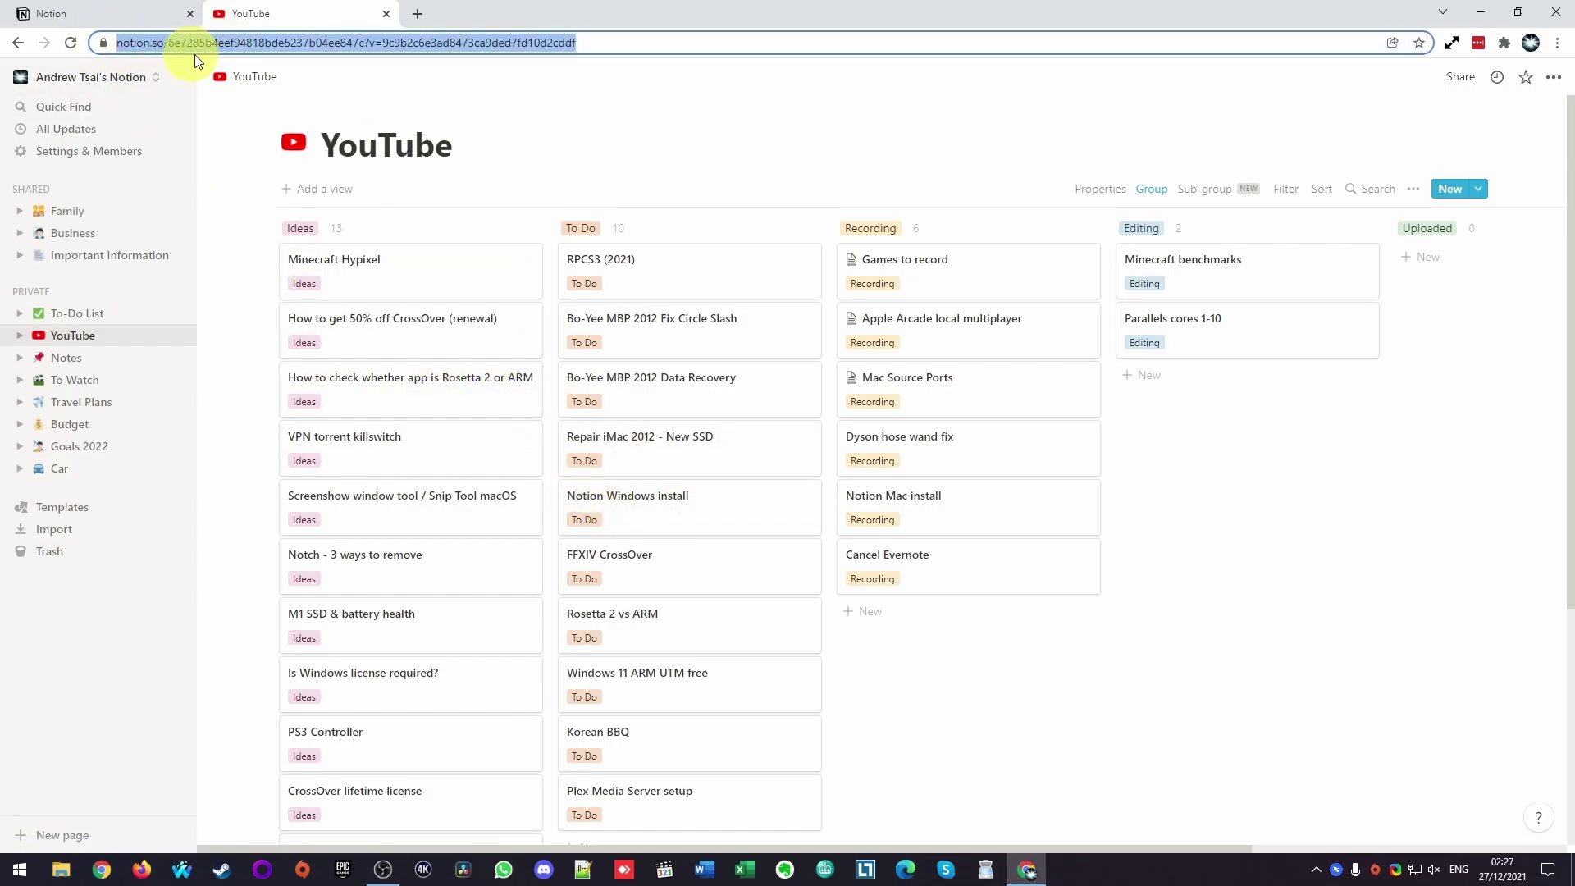
{"action": "left_click", "coordinate": [158, 47]}
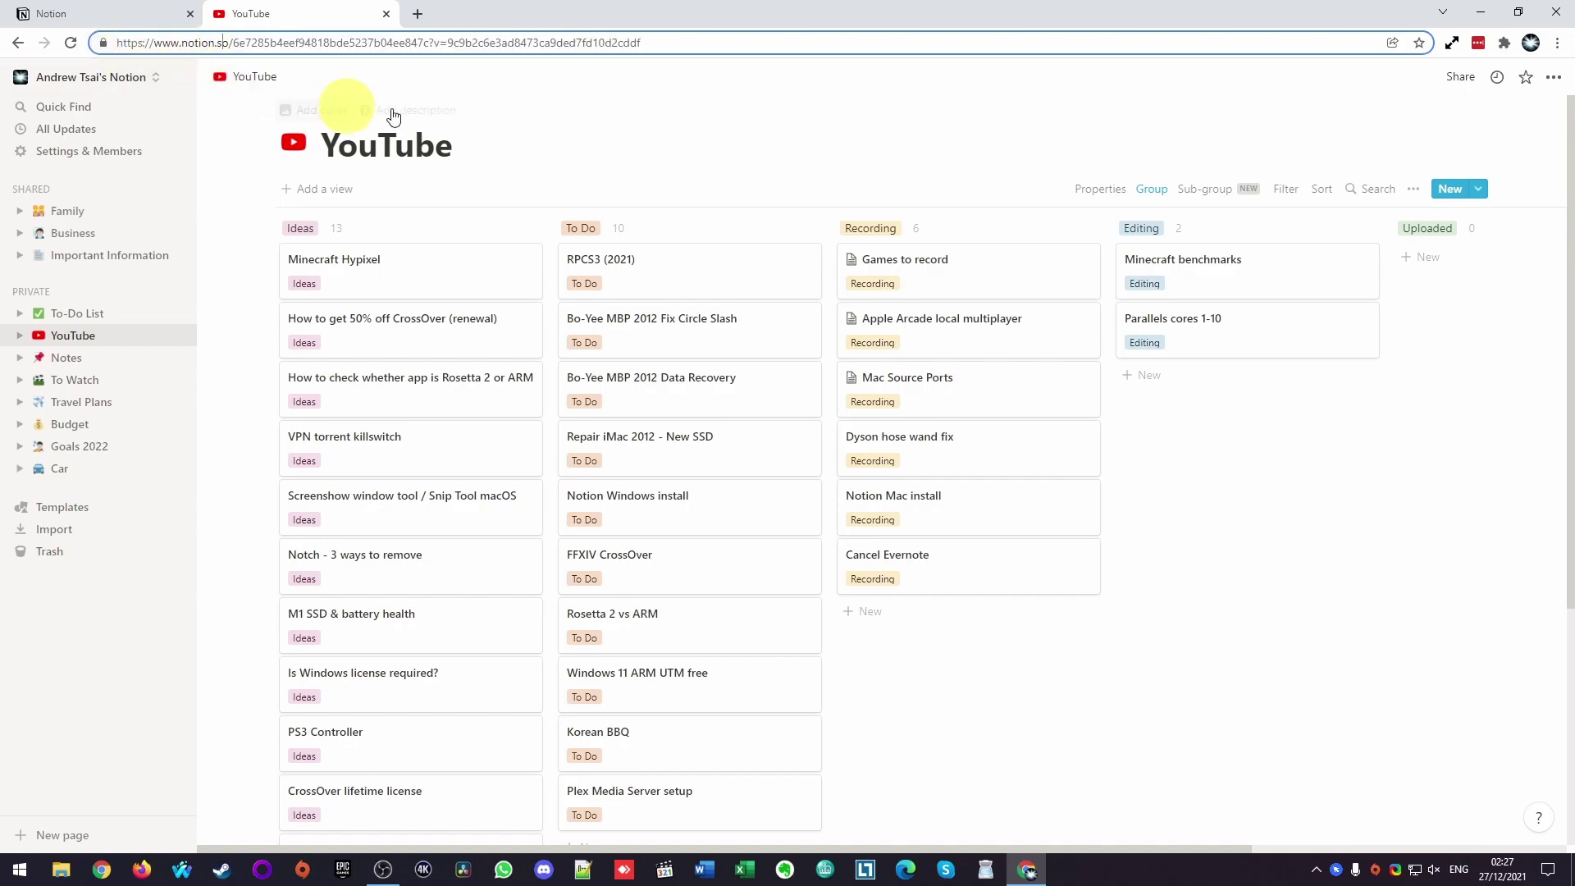
{"action": "left_click", "coordinate": [717, 205]}
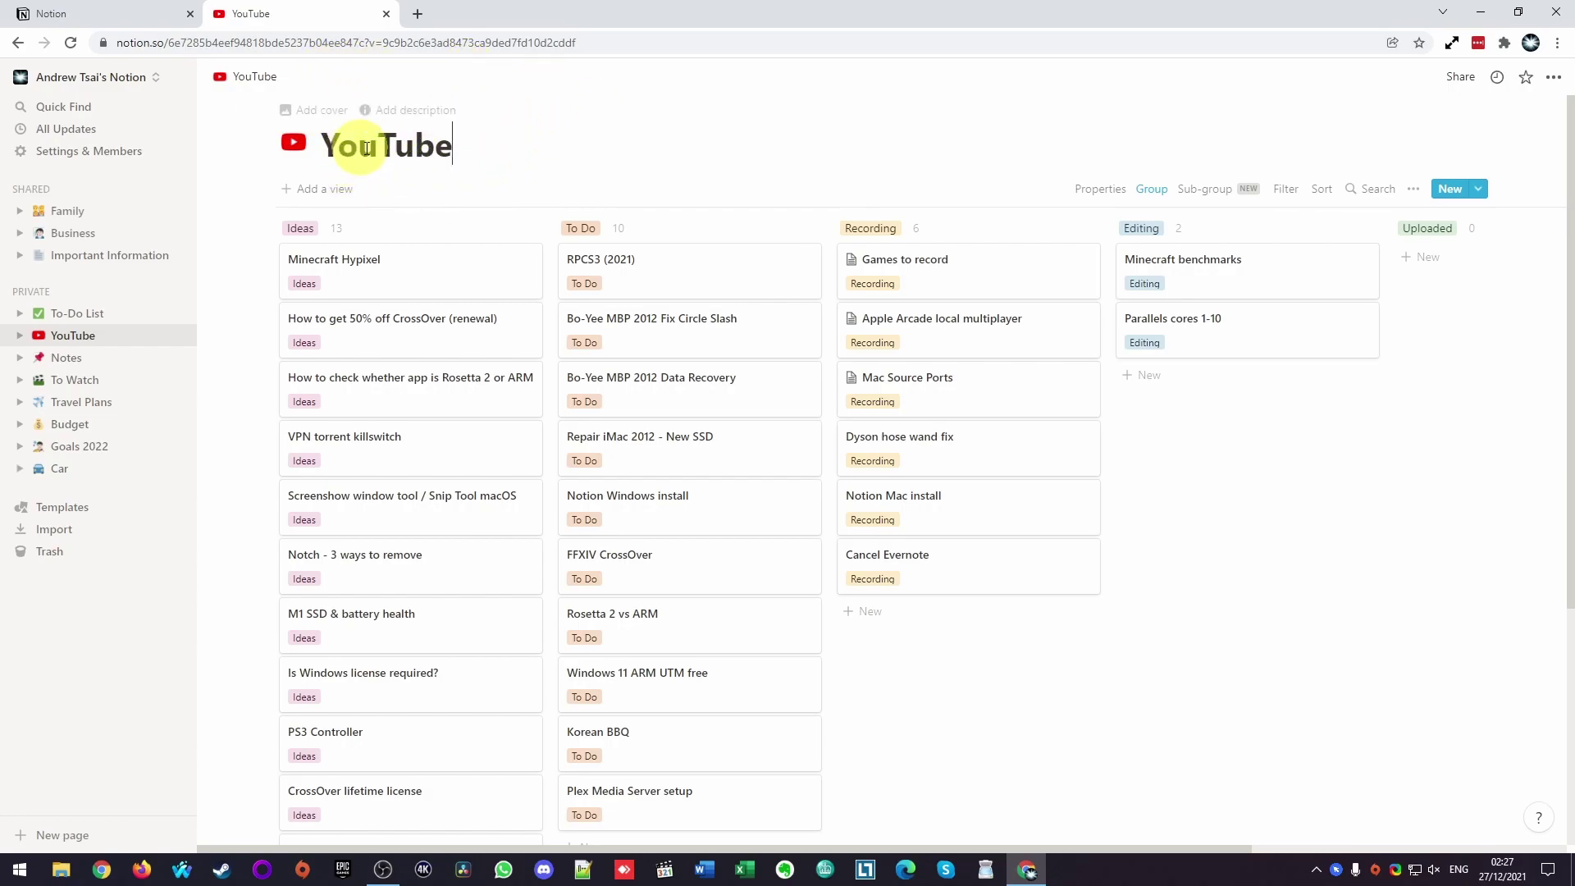
{"action": "left_click", "coordinate": [608, 148]}
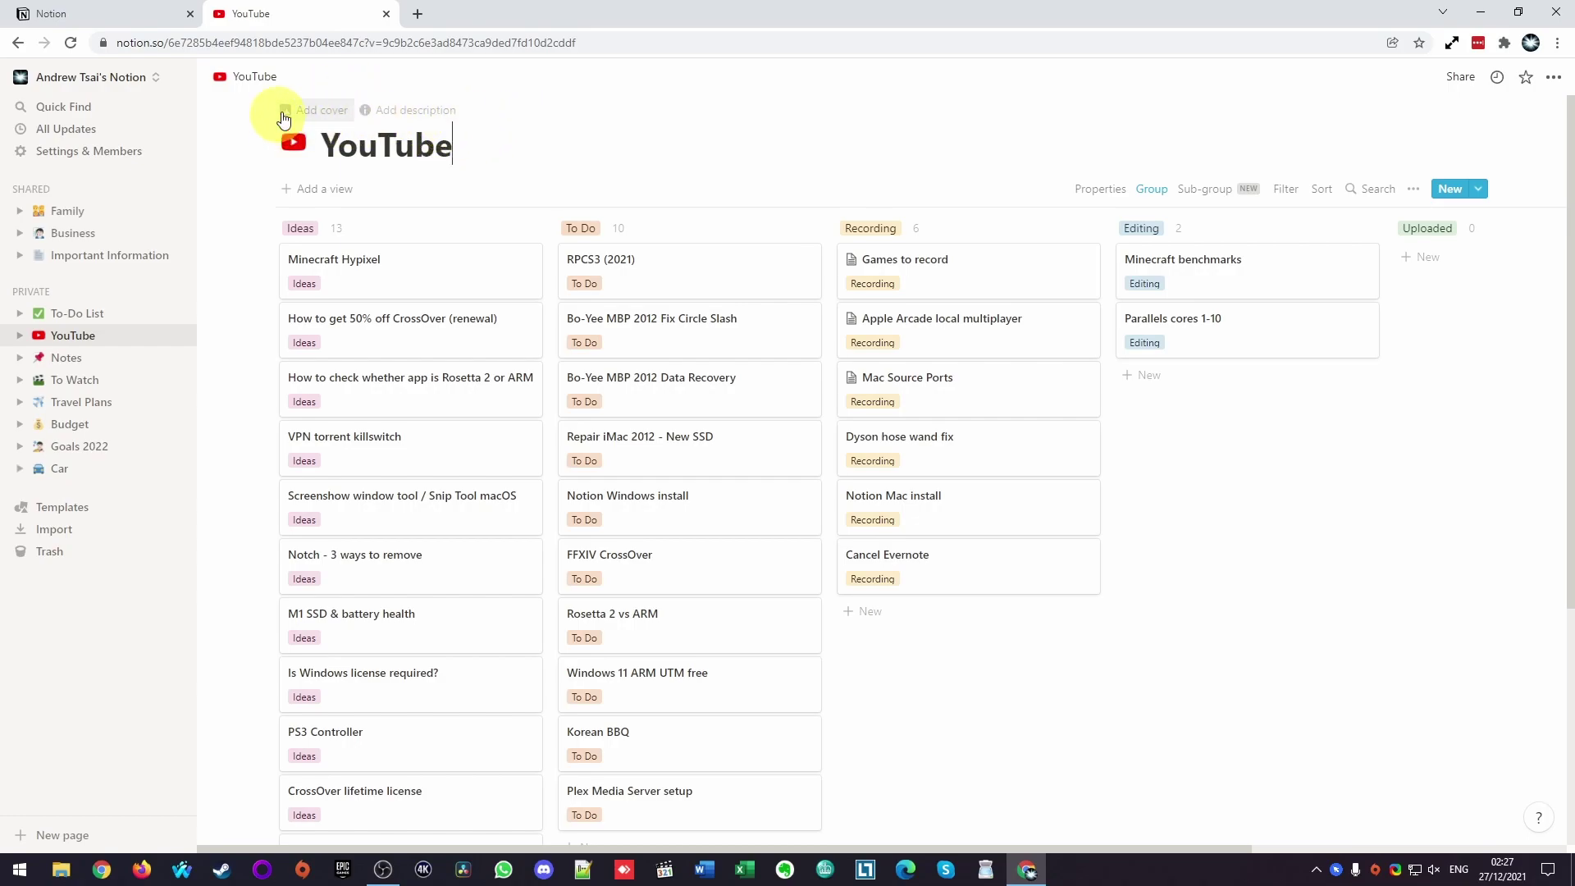
{"action": "left_click", "coordinate": [82, 18]}
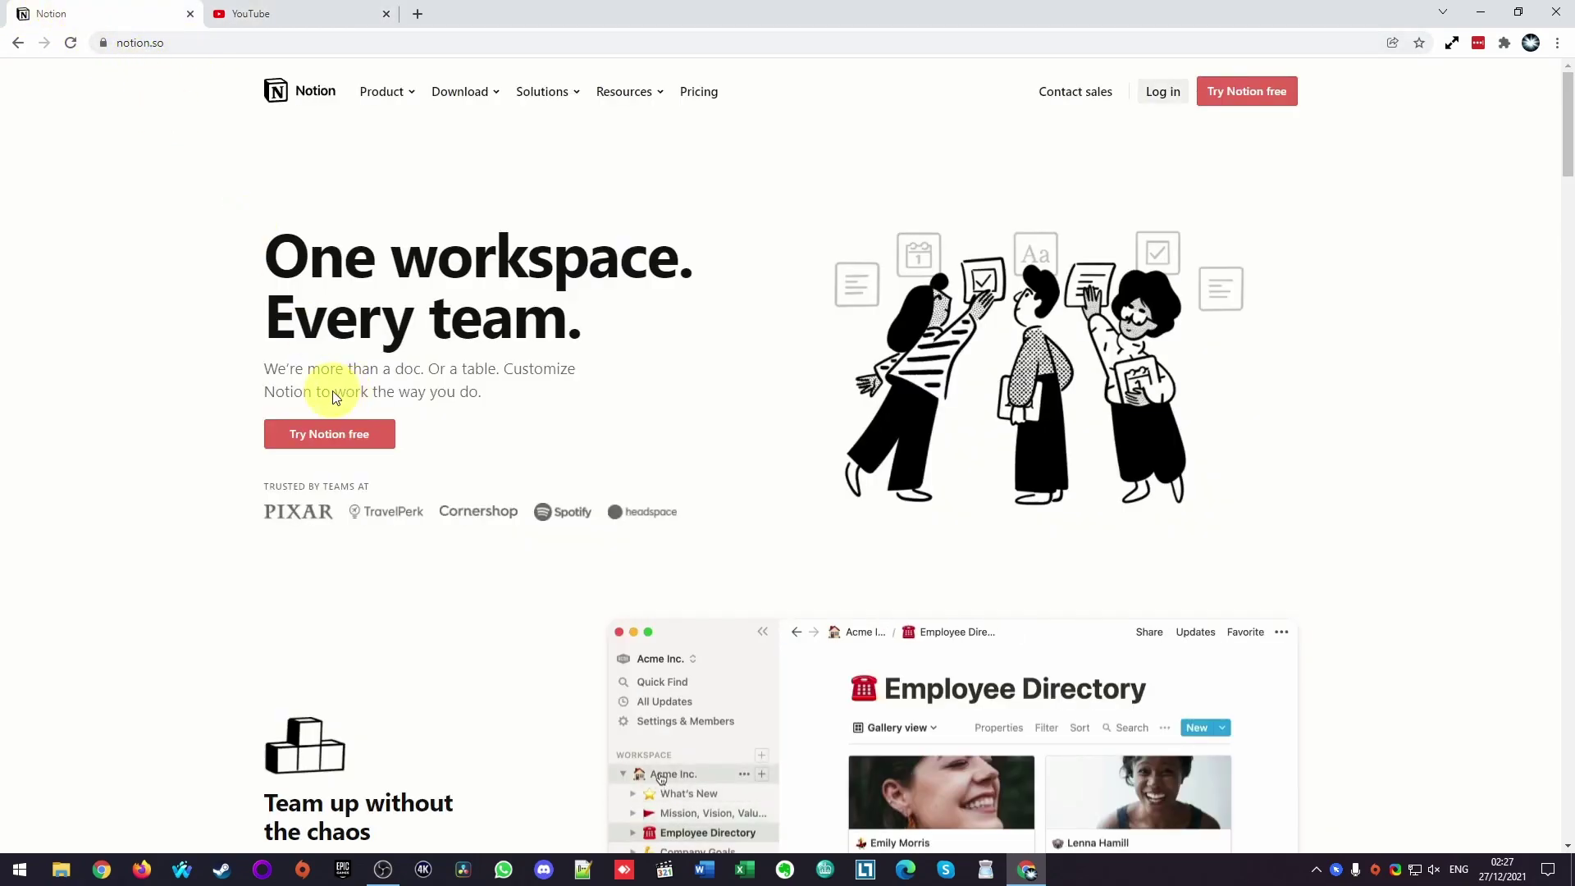
{"action": "mouse_move", "coordinate": [465, 91]}
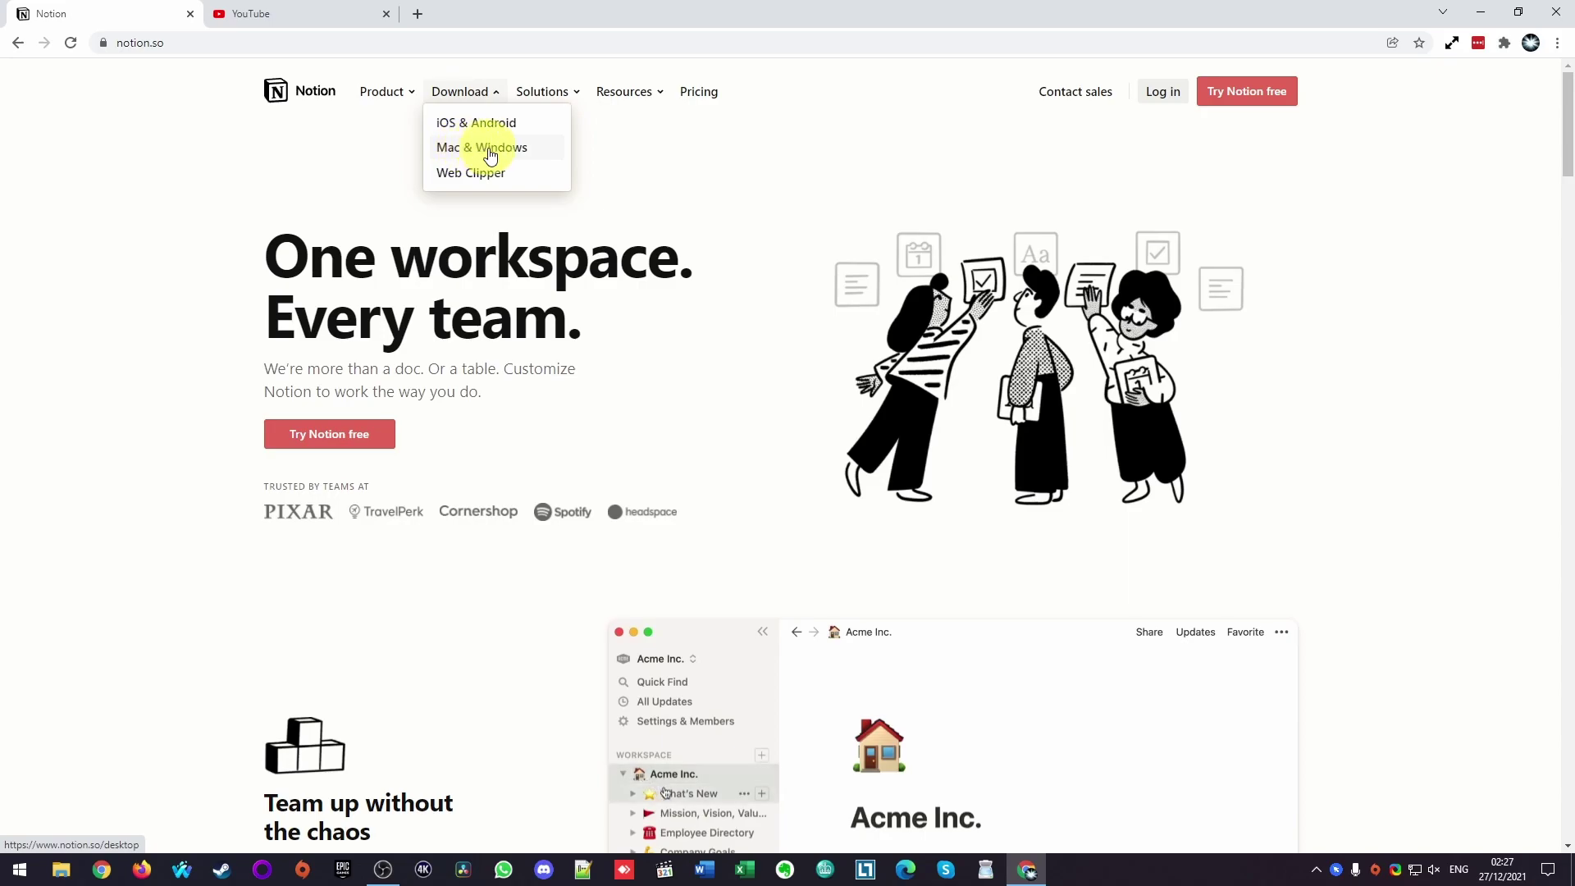
{"action": "left_click", "coordinate": [532, 148]}
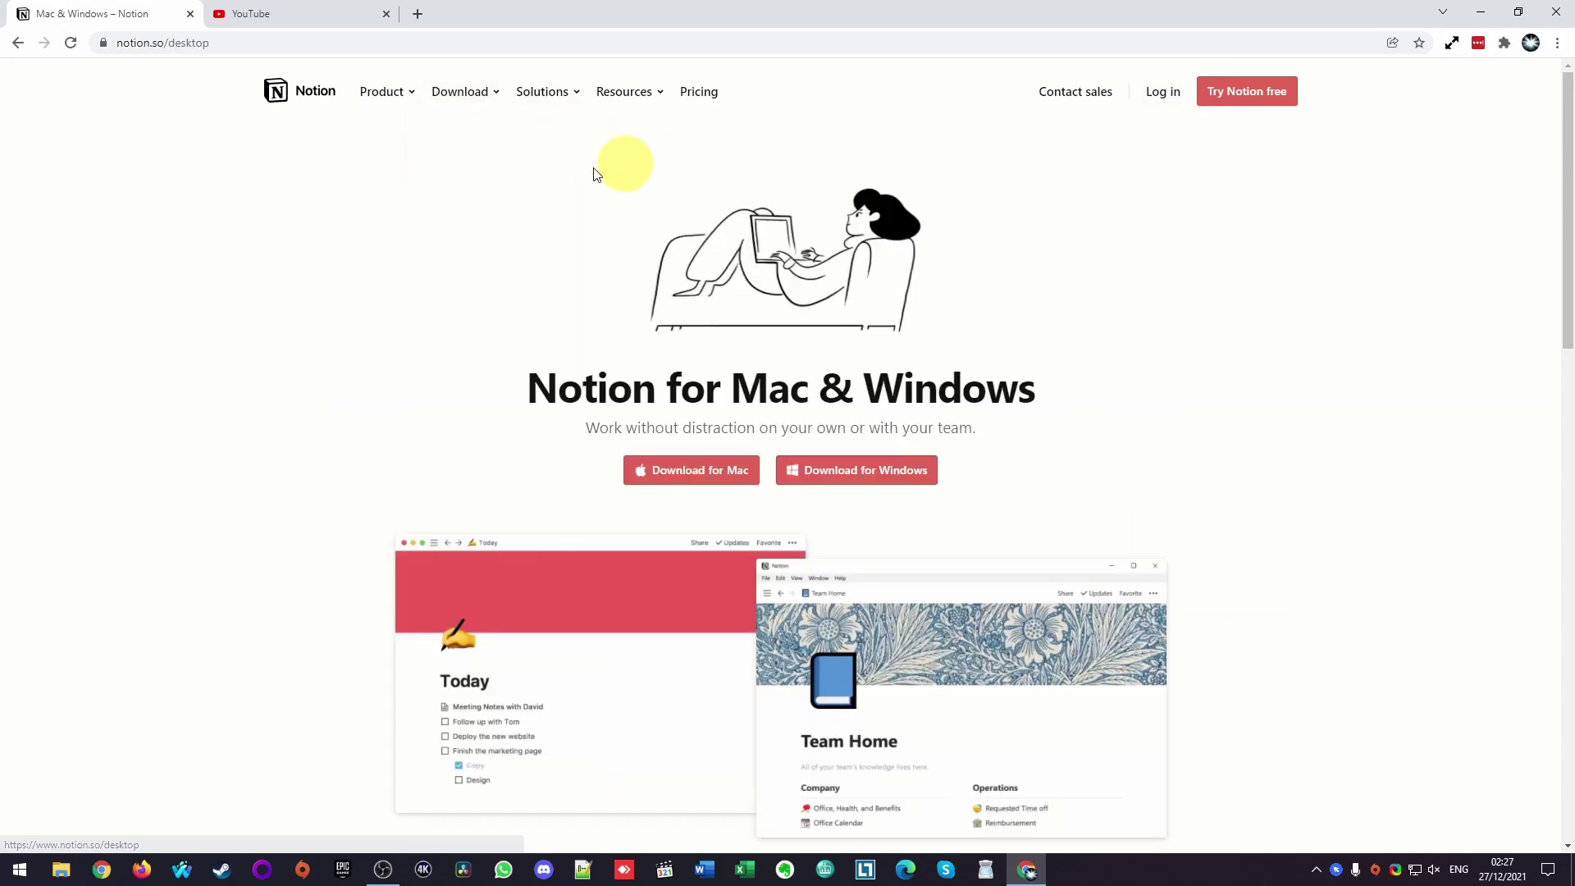
{"action": "left_click", "coordinate": [222, 43]}
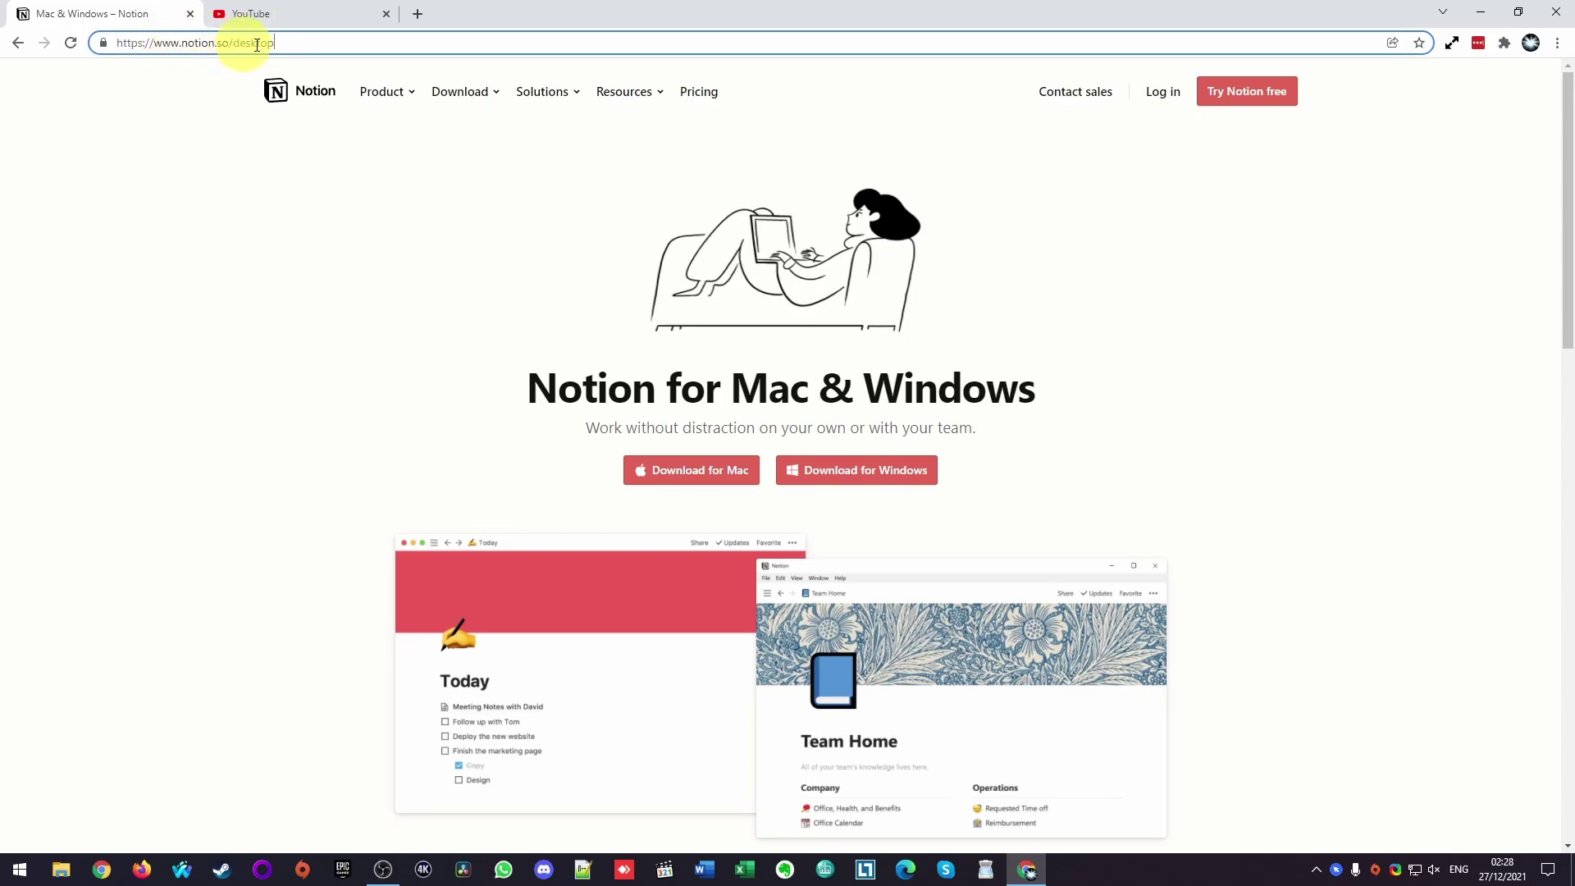
{"action": "left_click", "coordinate": [335, 335]}
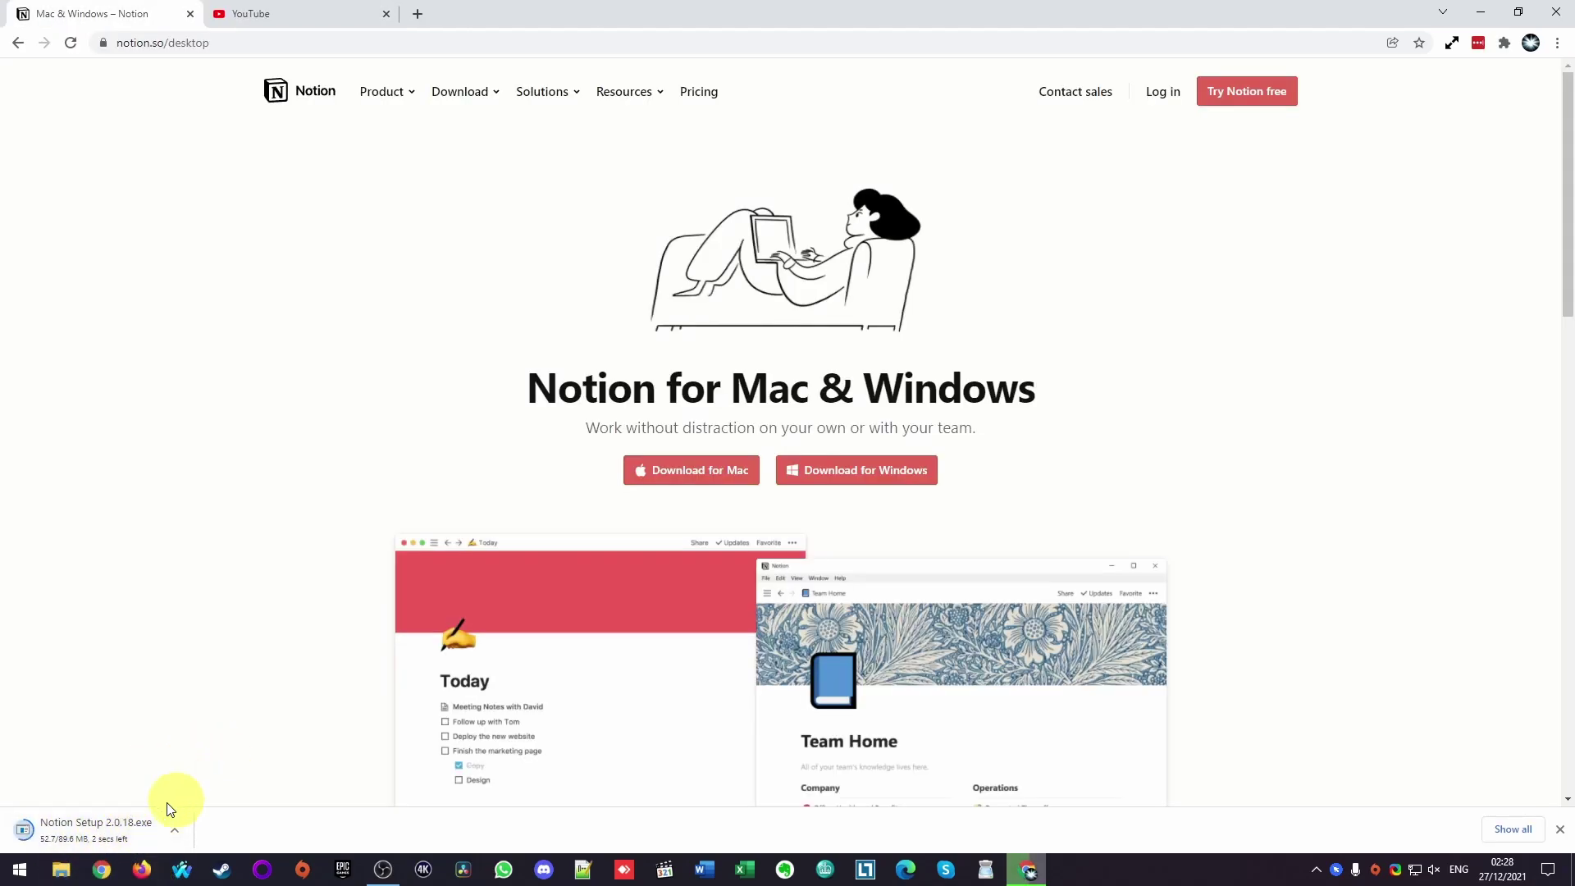
Run Notion Setup 2.0.18.exe from the Downloads folder in File Explorer.
{"action": "left_click", "coordinate": [20, 868]}
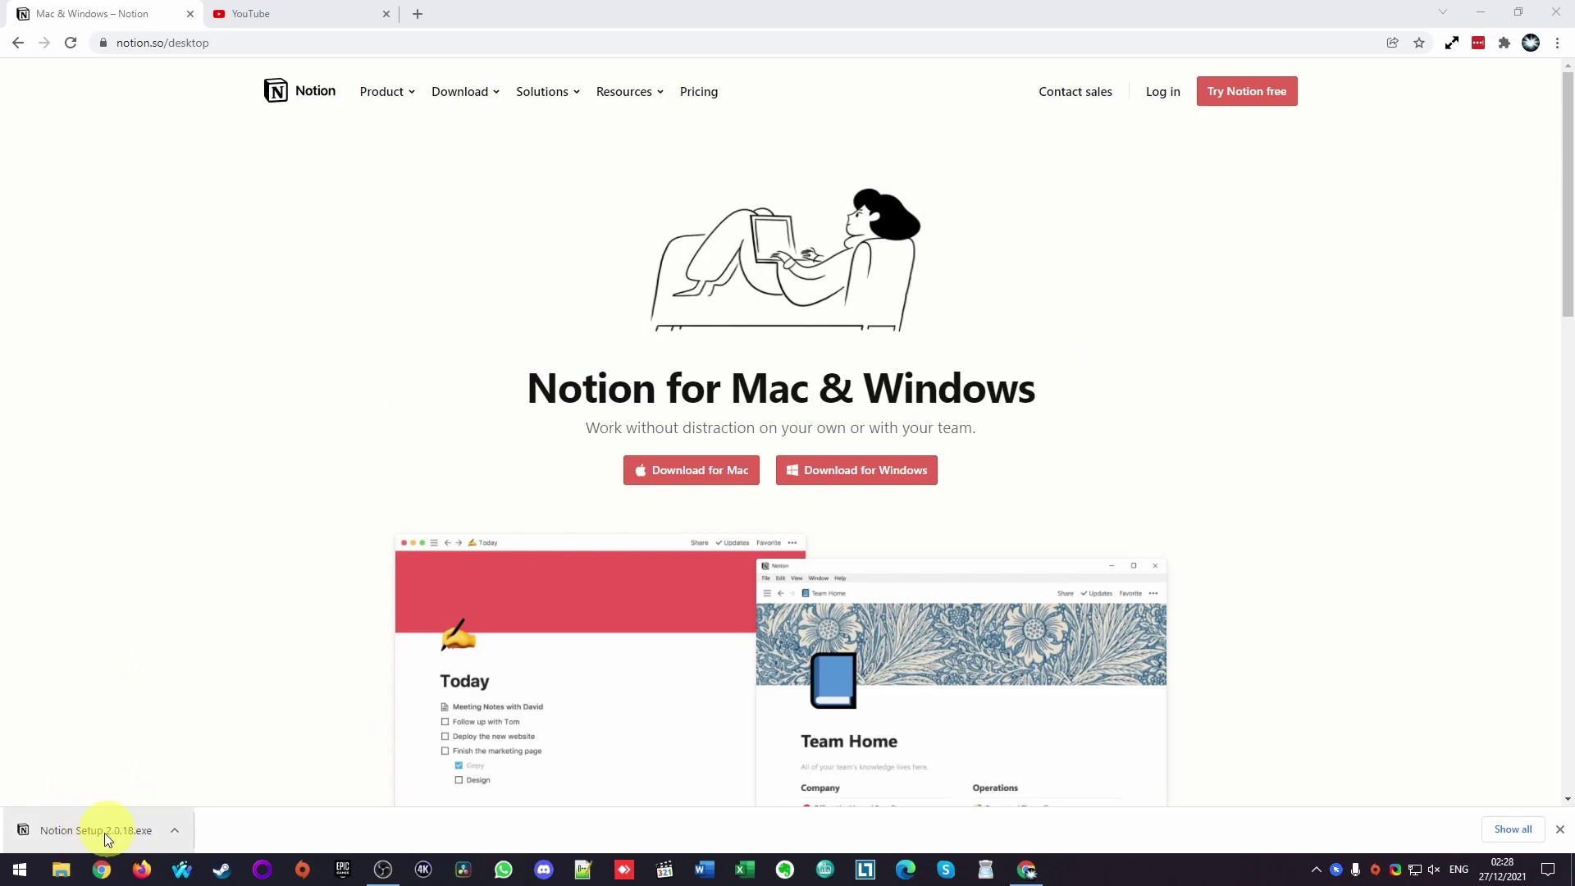
{"action": "left_click", "coordinate": [62, 871]}
{"action": "left_click", "coordinate": [352, 320]}
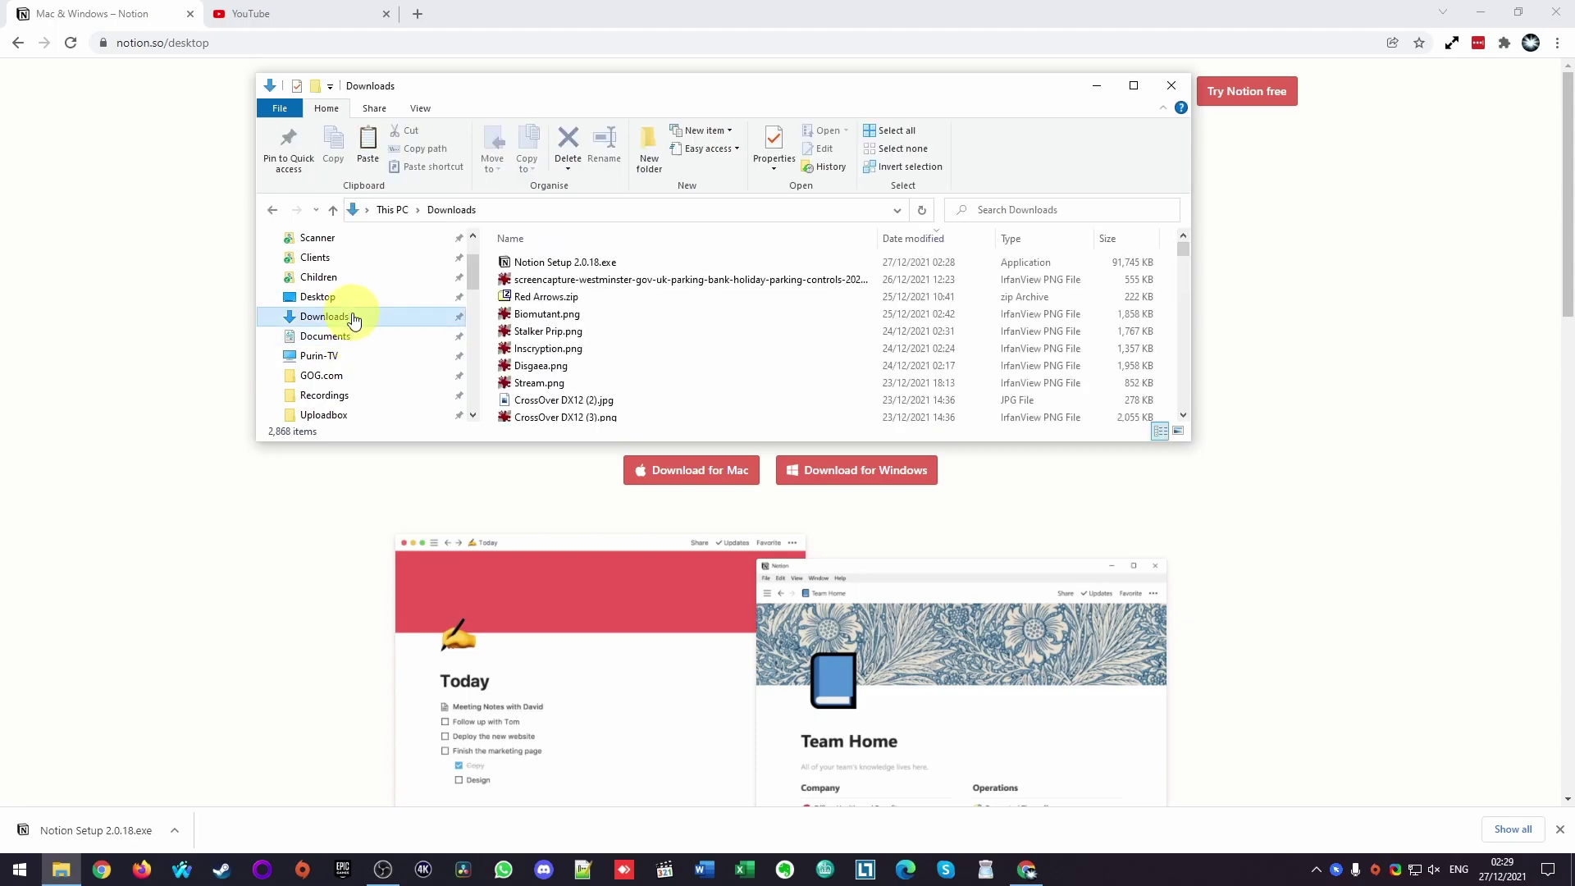
{"action": "left_click", "coordinate": [604, 263]}
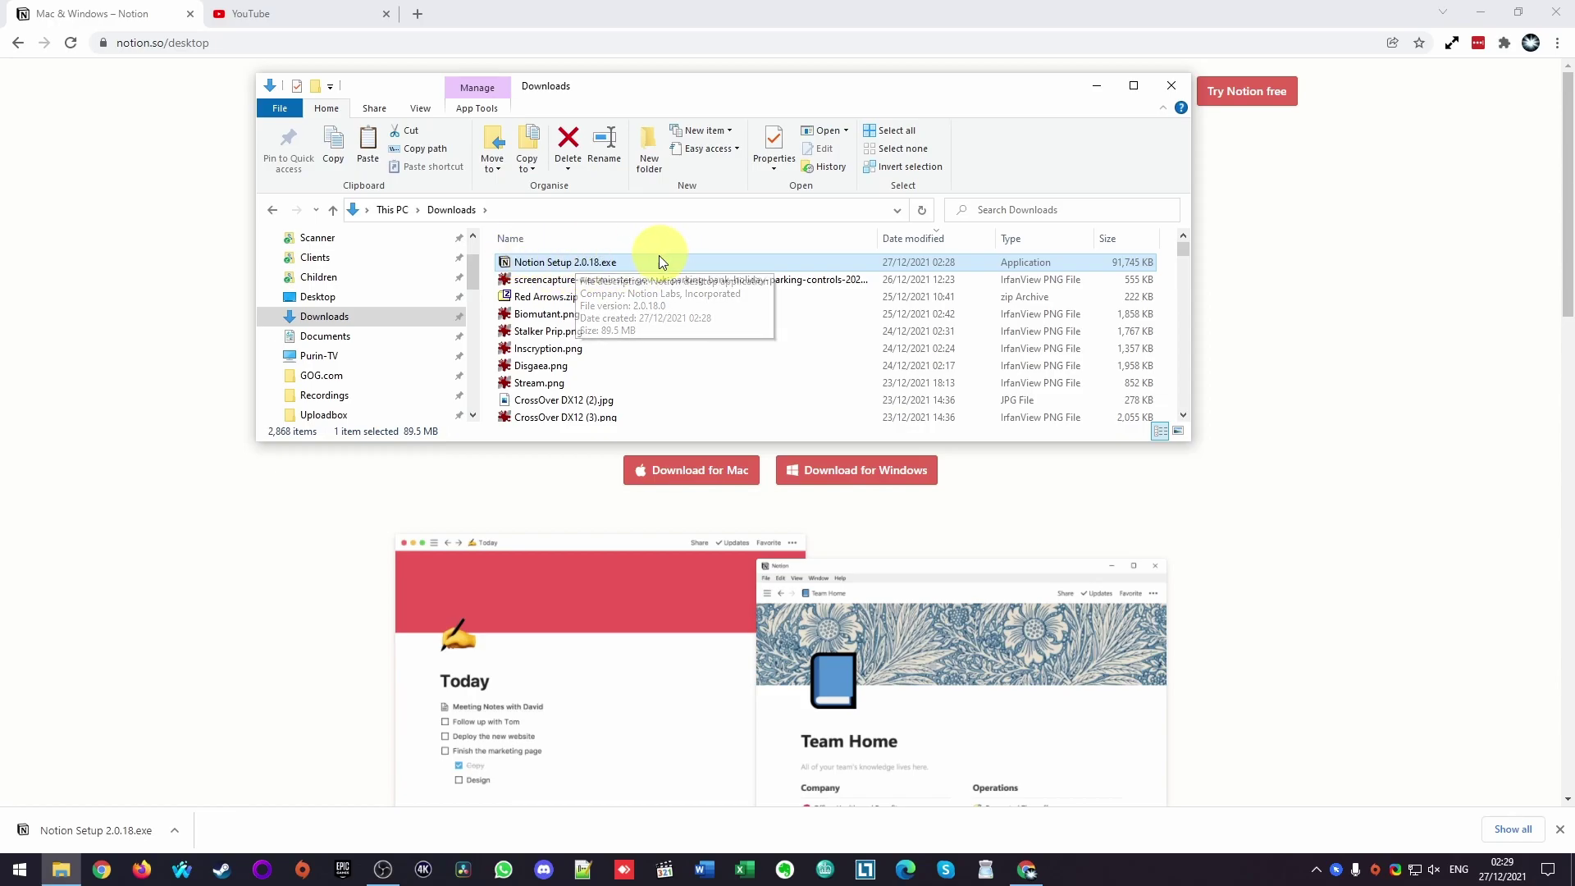
{"action": "double_click", "coordinate": [624, 265]}
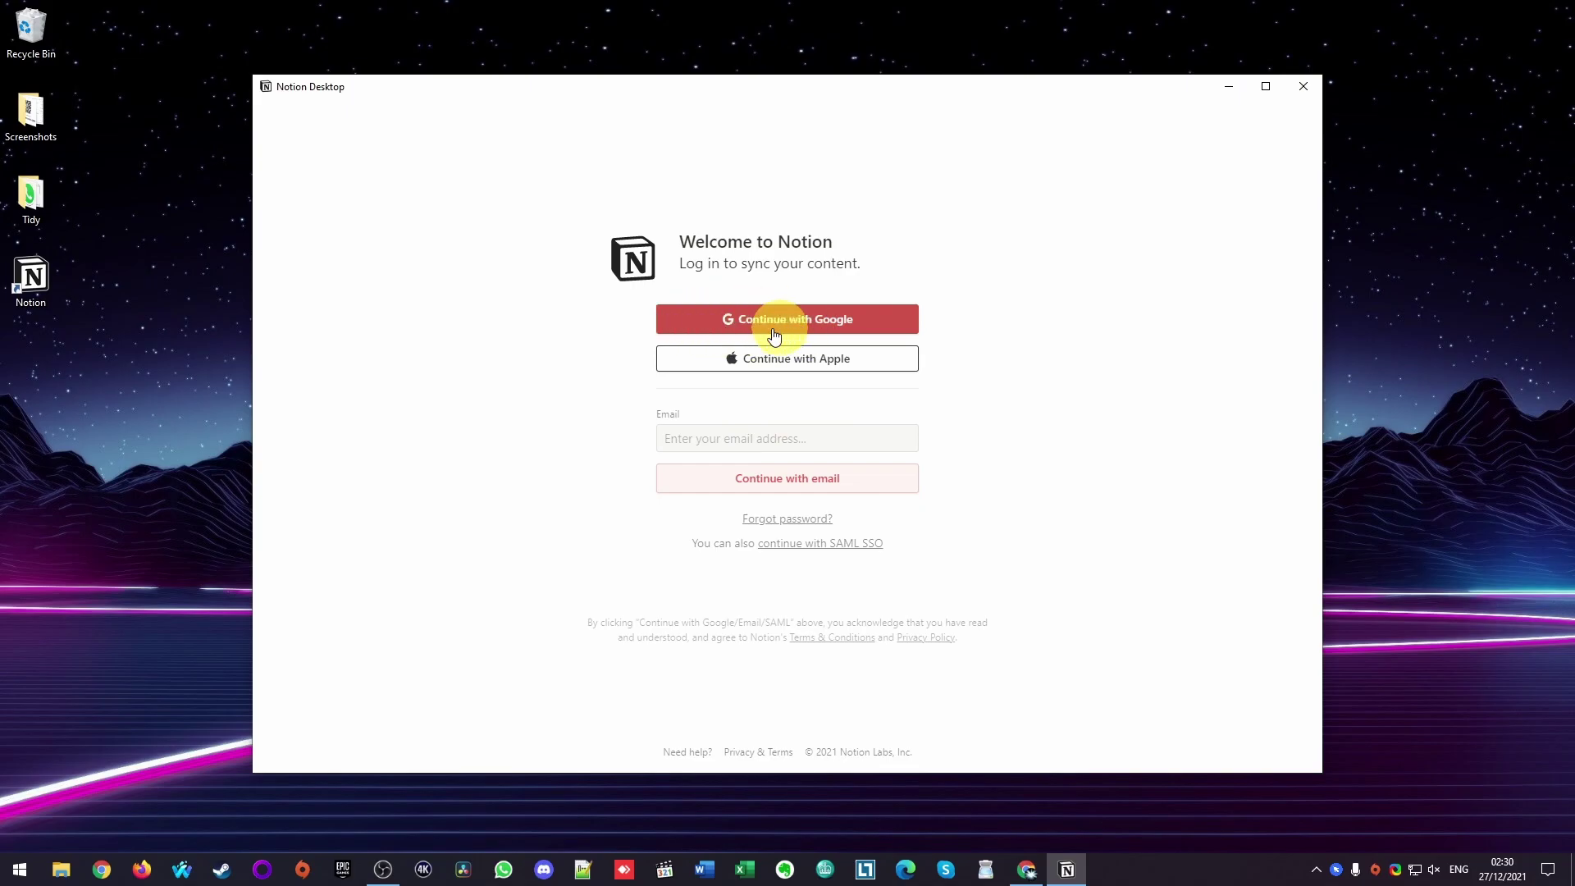
Sign in with the existing Google account and let Chrome open Notion Desktop.
{"action": "left_click", "coordinate": [723, 327]}
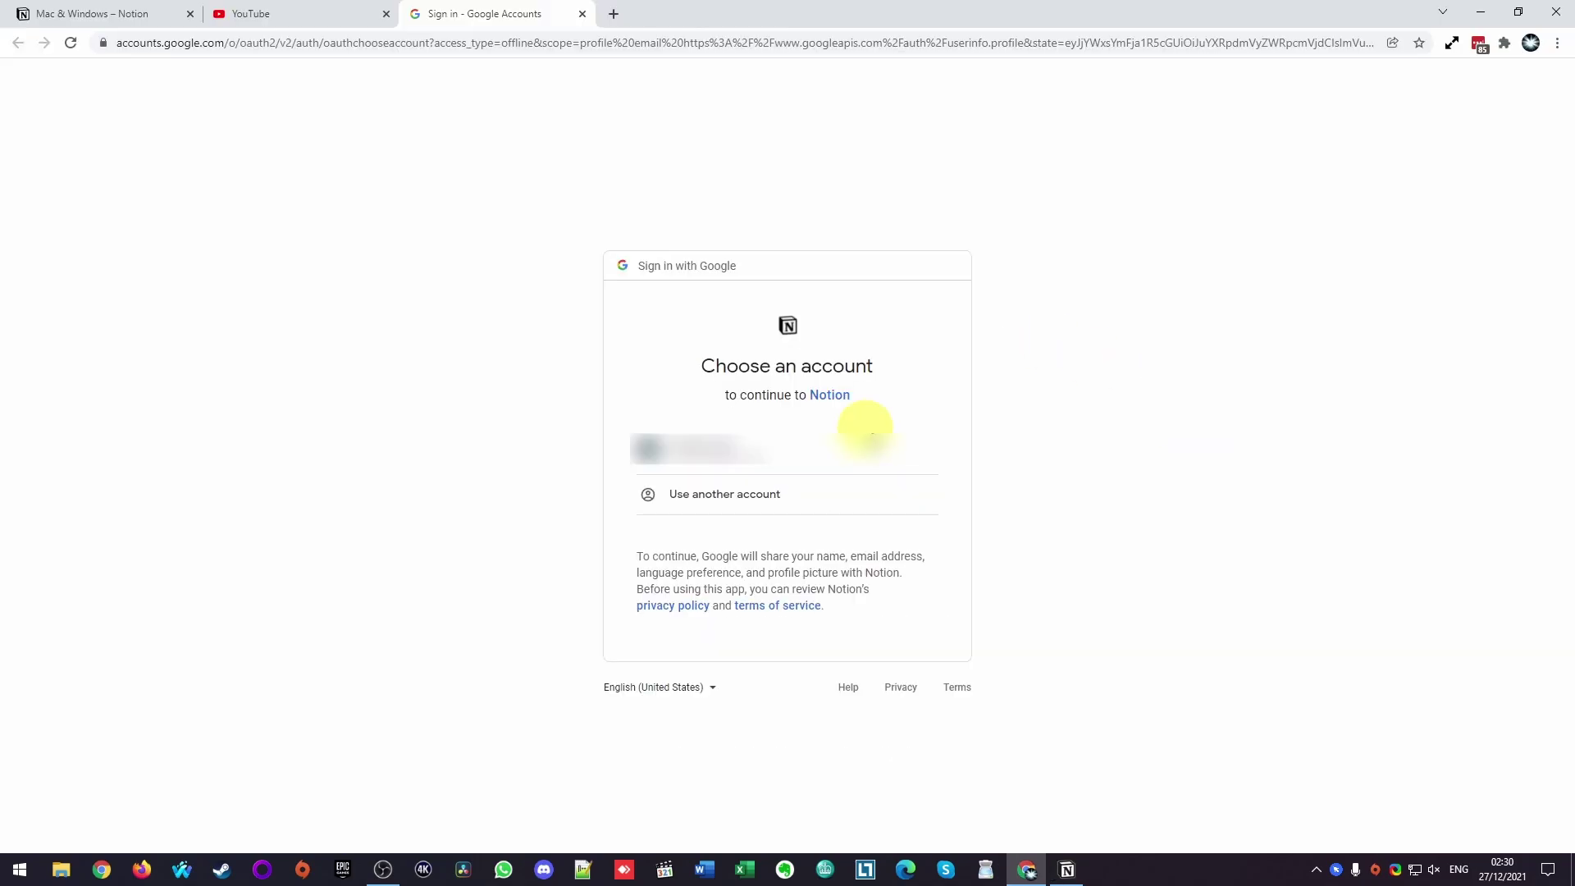
{"action": "left_click", "coordinate": [735, 459]}
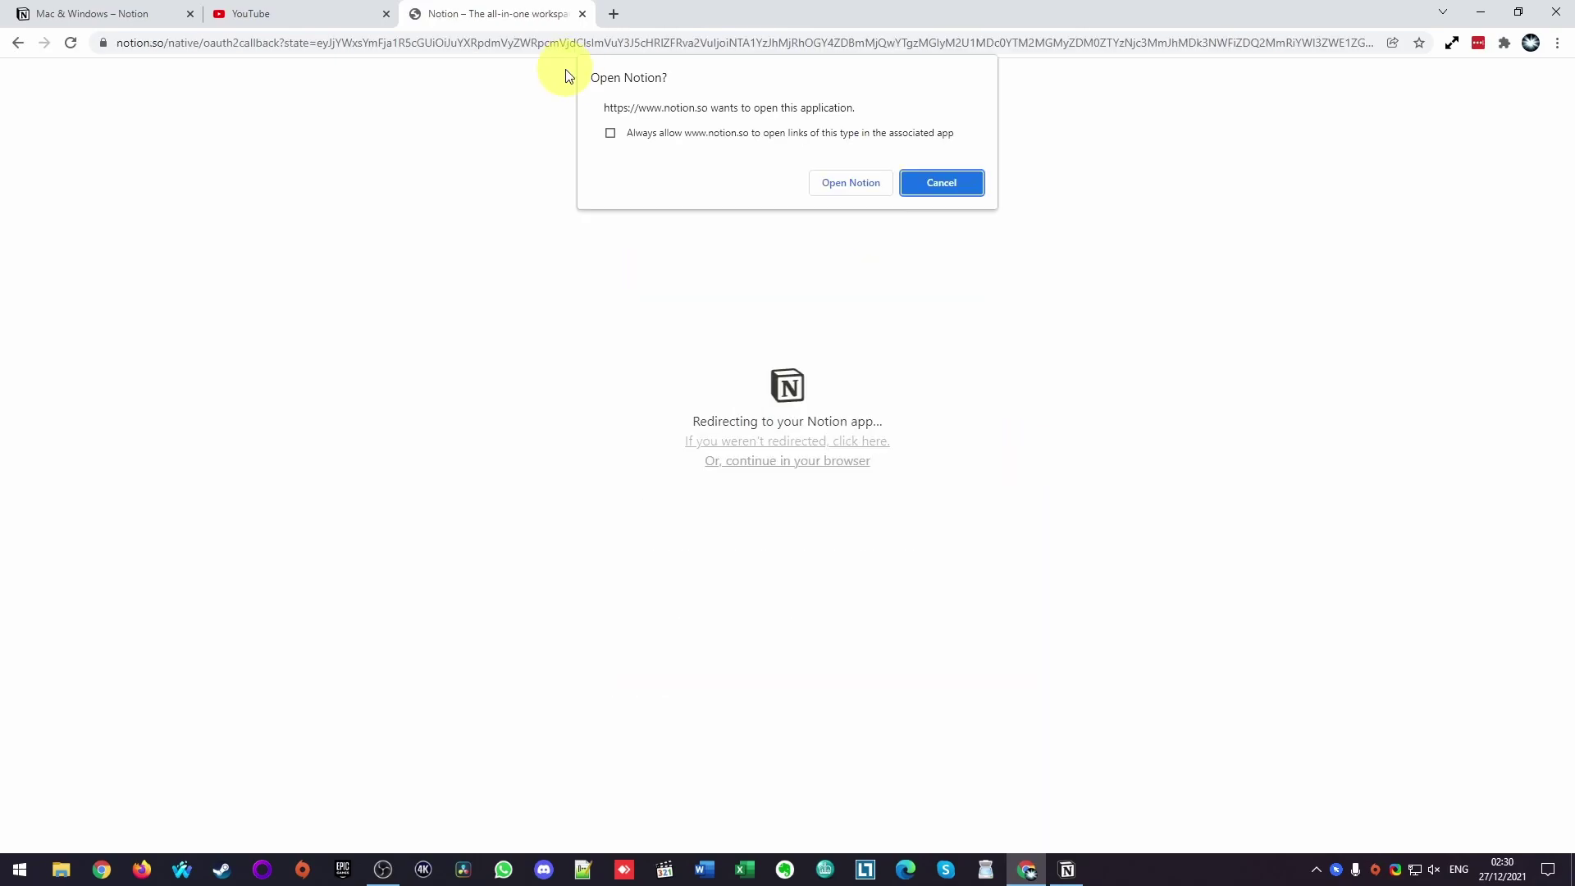
{"action": "left_click", "coordinate": [837, 185]}
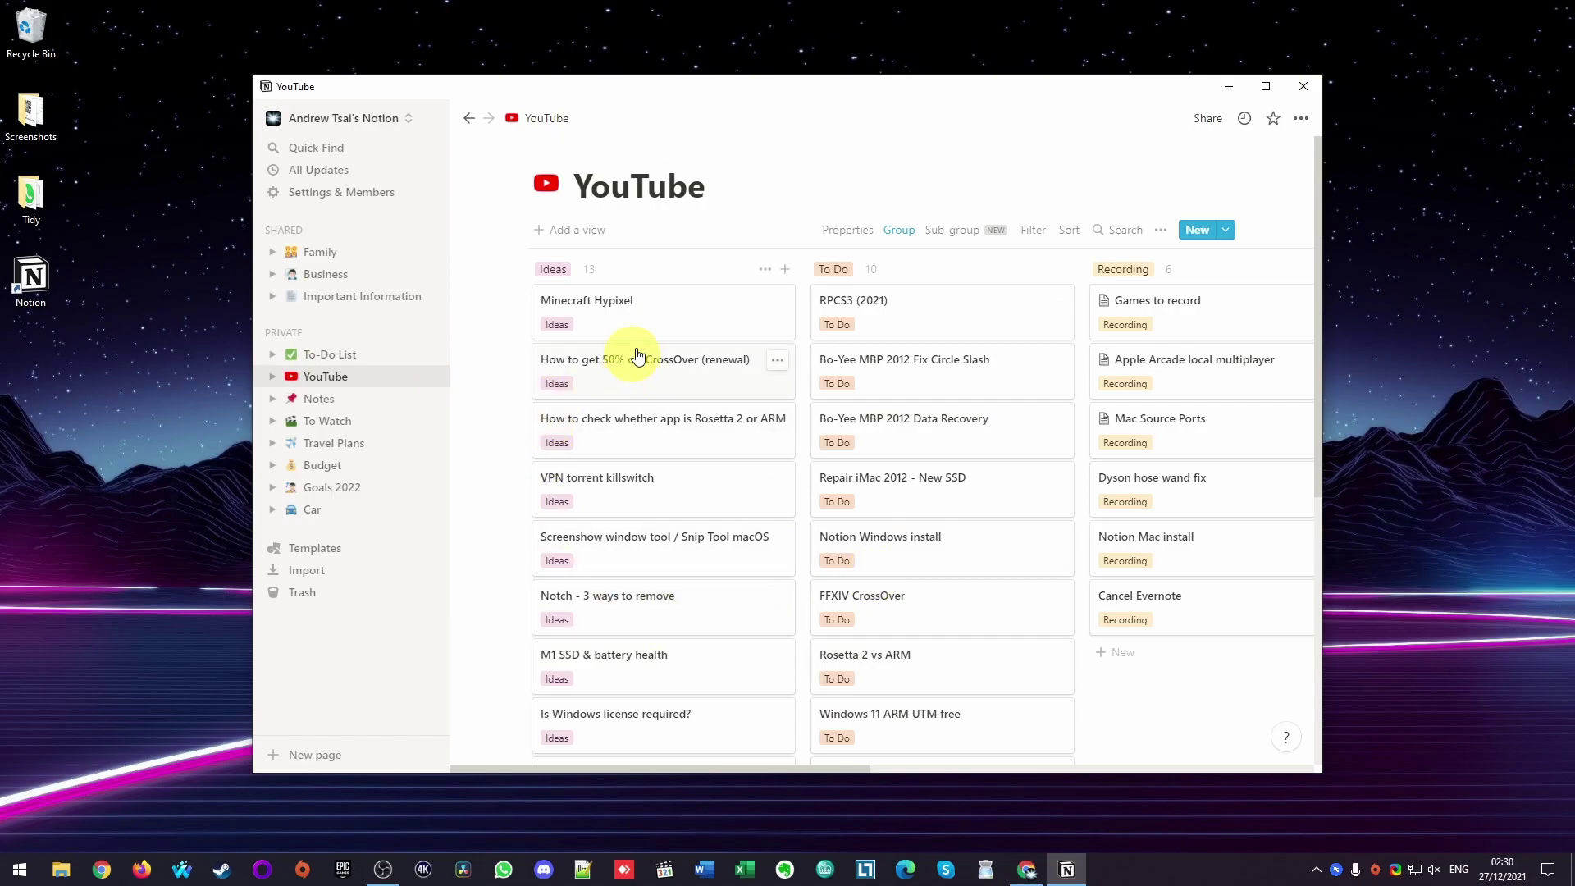
Pin the running Notion app to the taskbar, close it, and reopen it from the pinned icon.
{"action": "right_click", "coordinate": [1071, 869]}
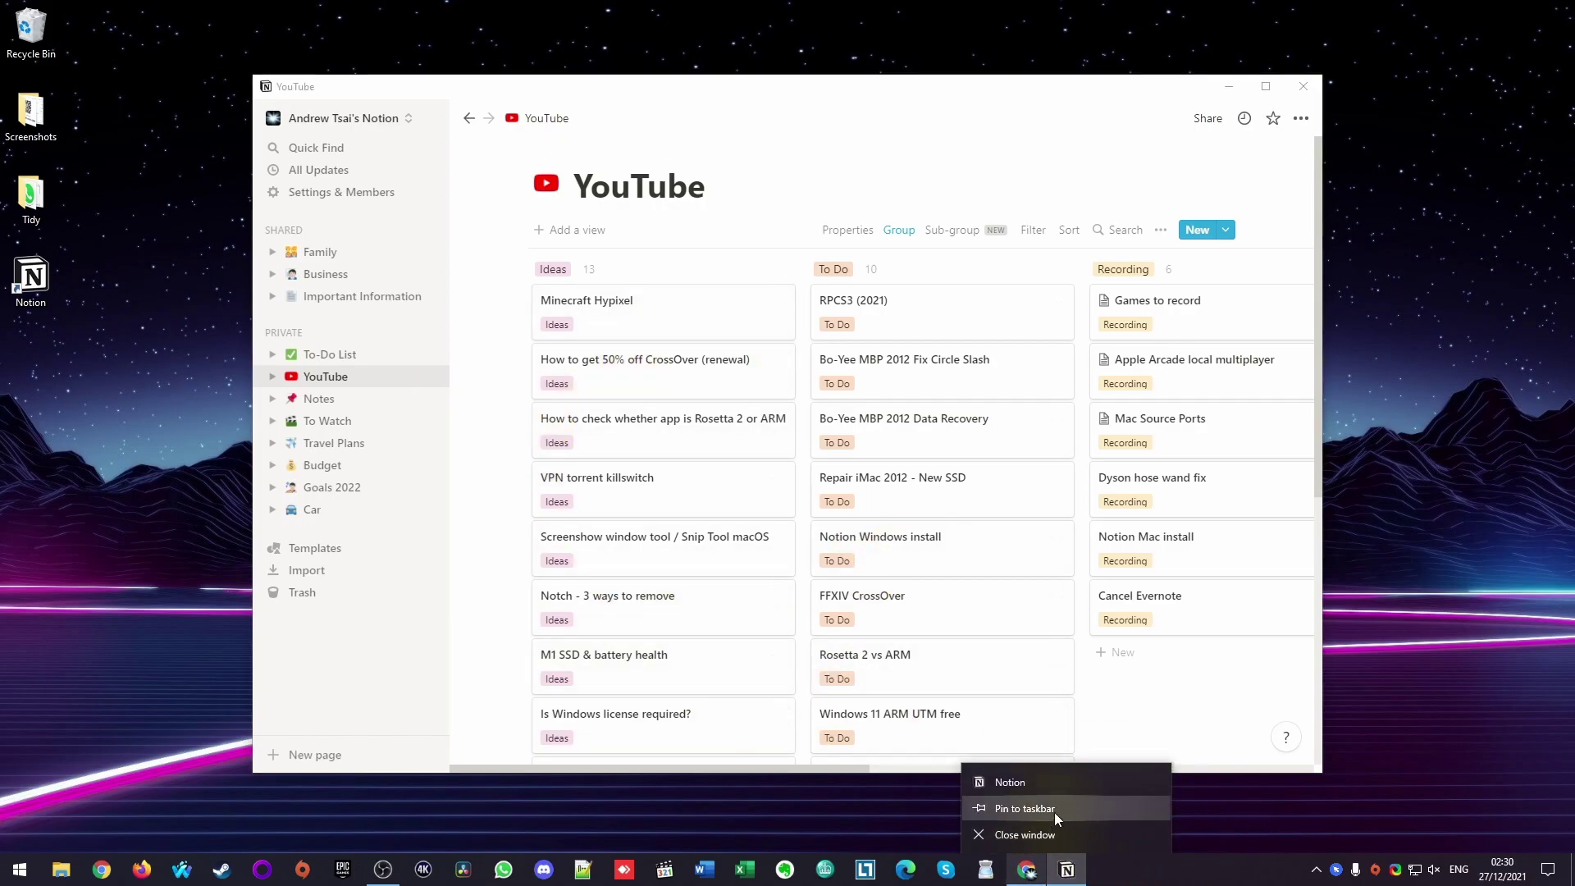
{"action": "left_click", "coordinate": [1003, 808]}
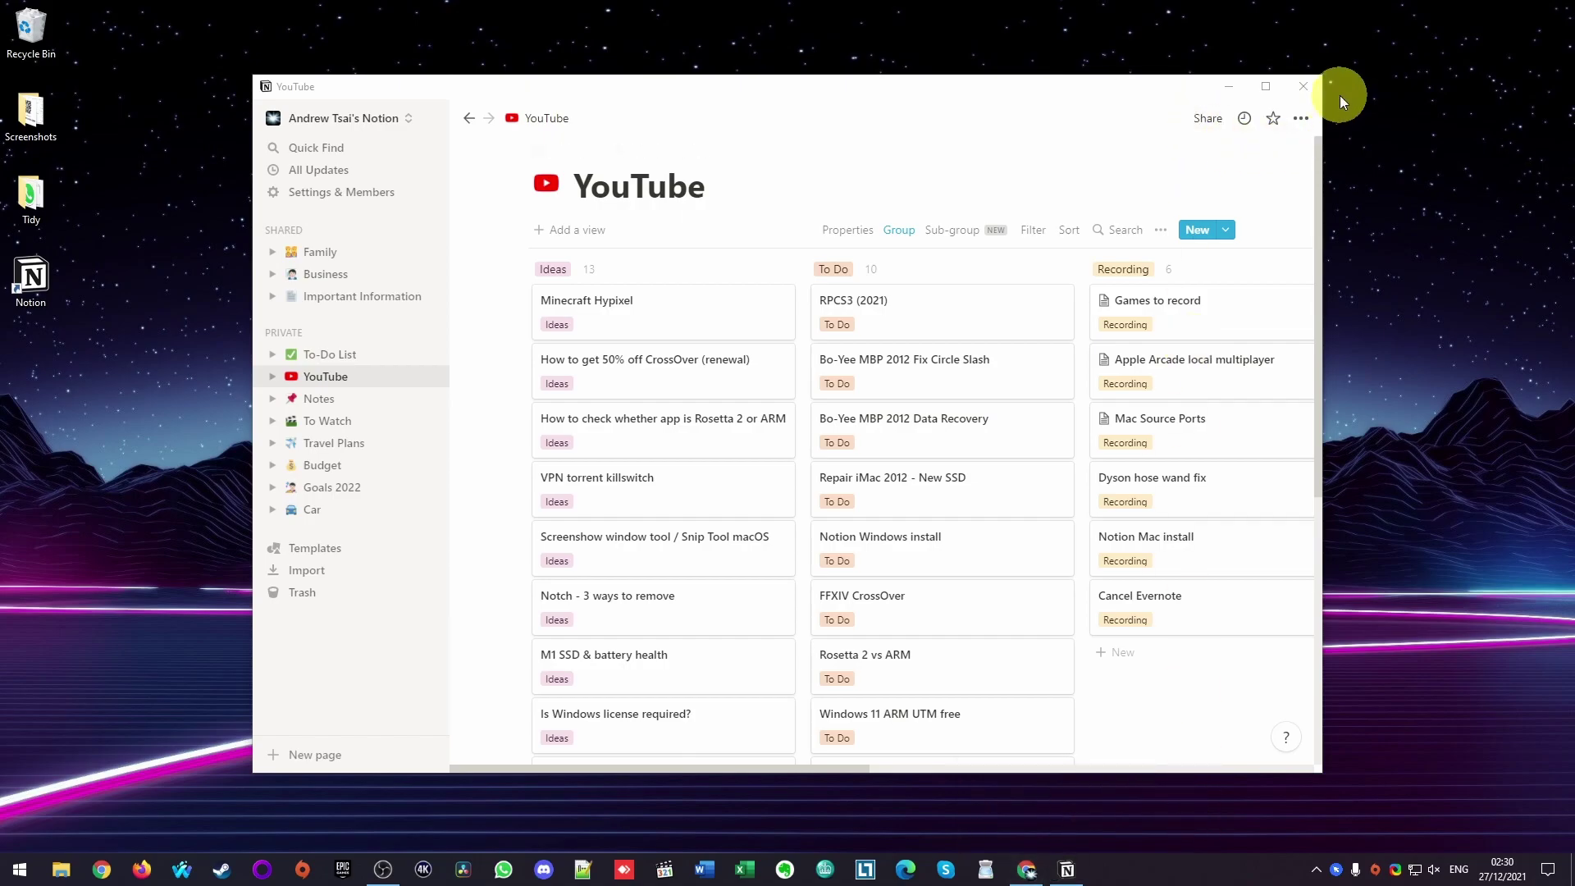
{"action": "left_click", "coordinate": [1307, 86]}
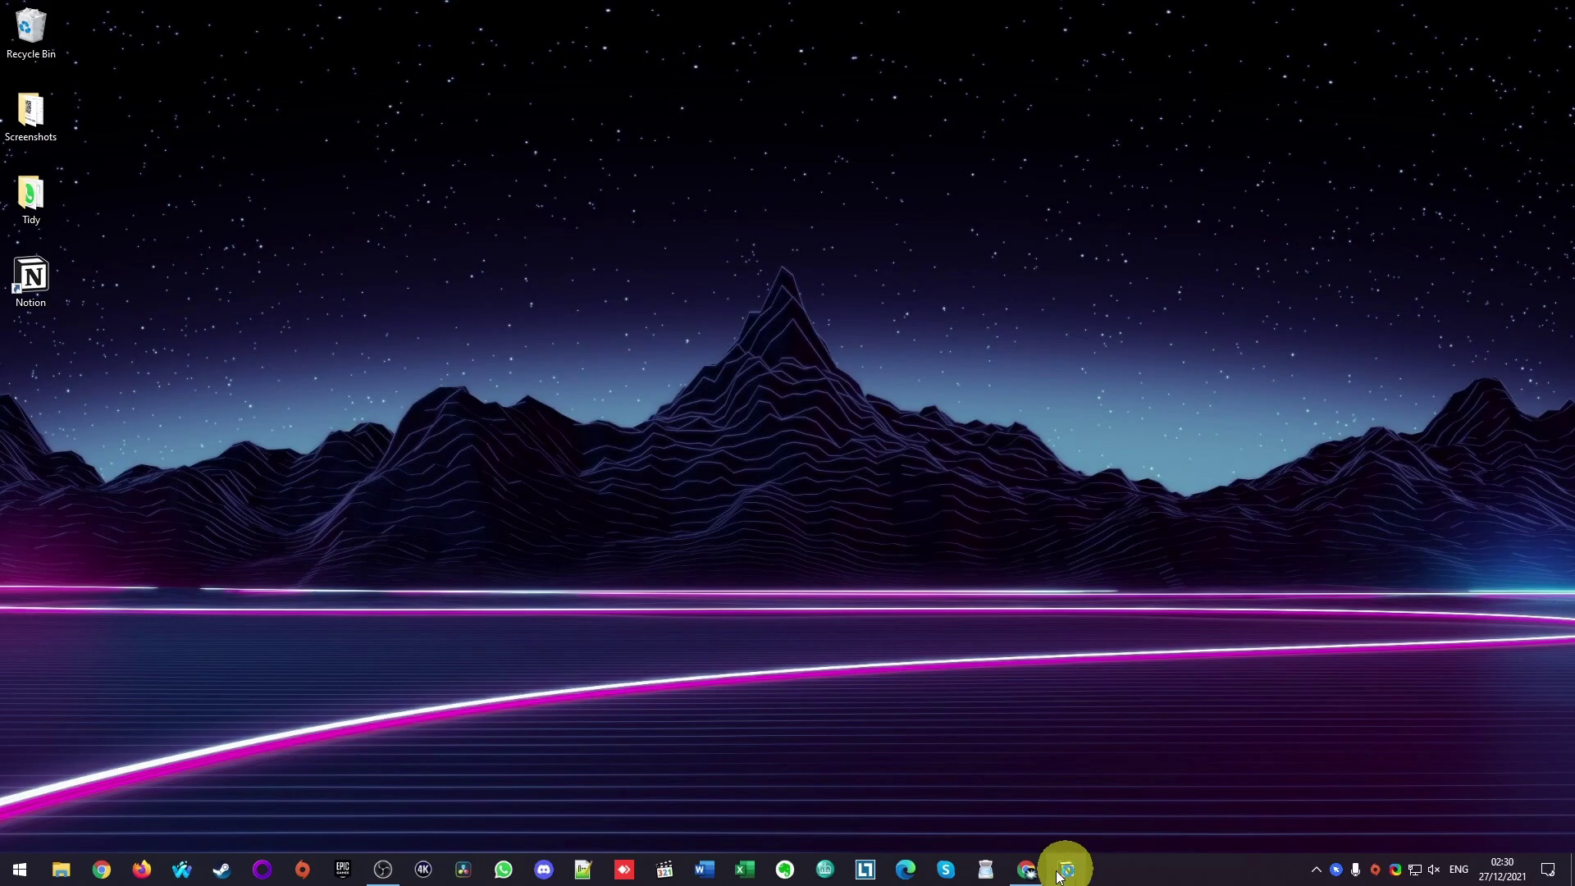
{"action": "left_click", "coordinate": [1062, 871]}
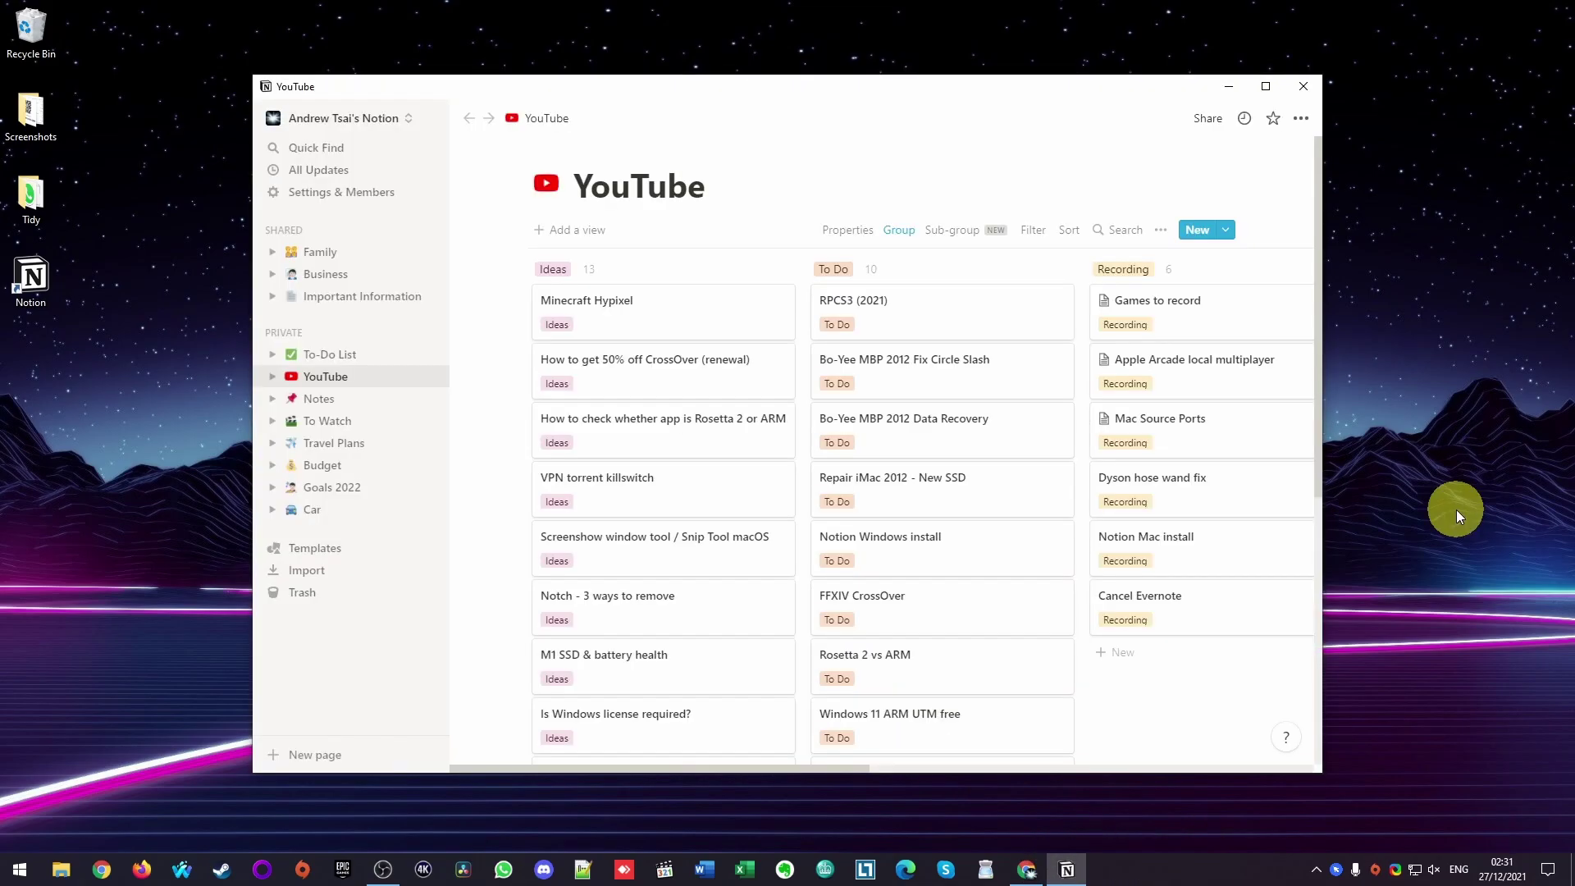